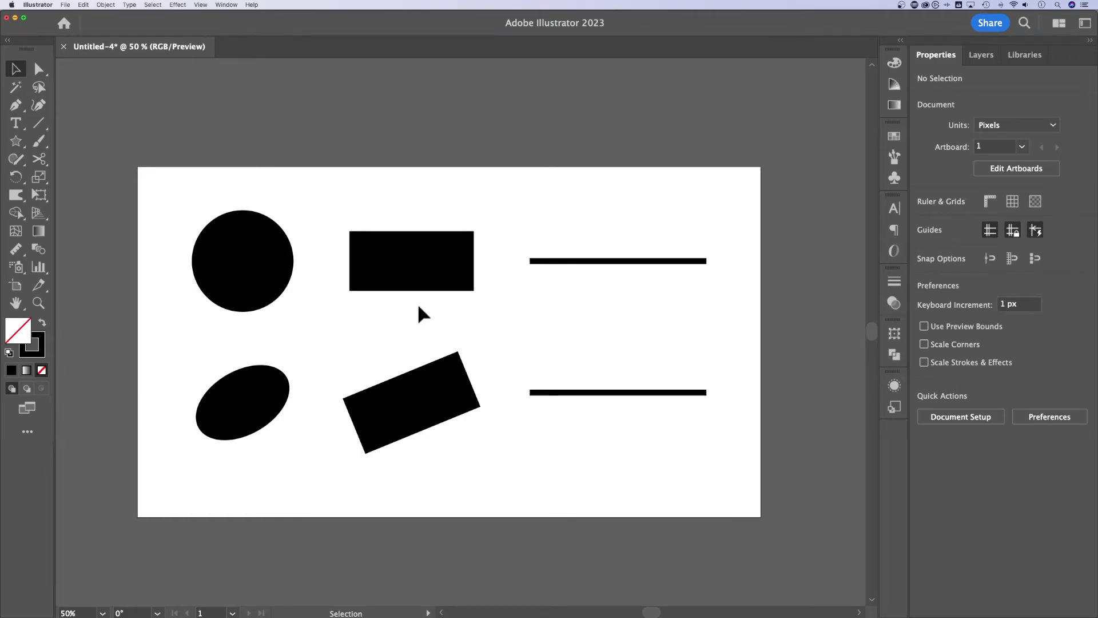
Select the black circle and briefly view its extra transform options.
{"action": "left_click", "coordinate": [287, 260]}
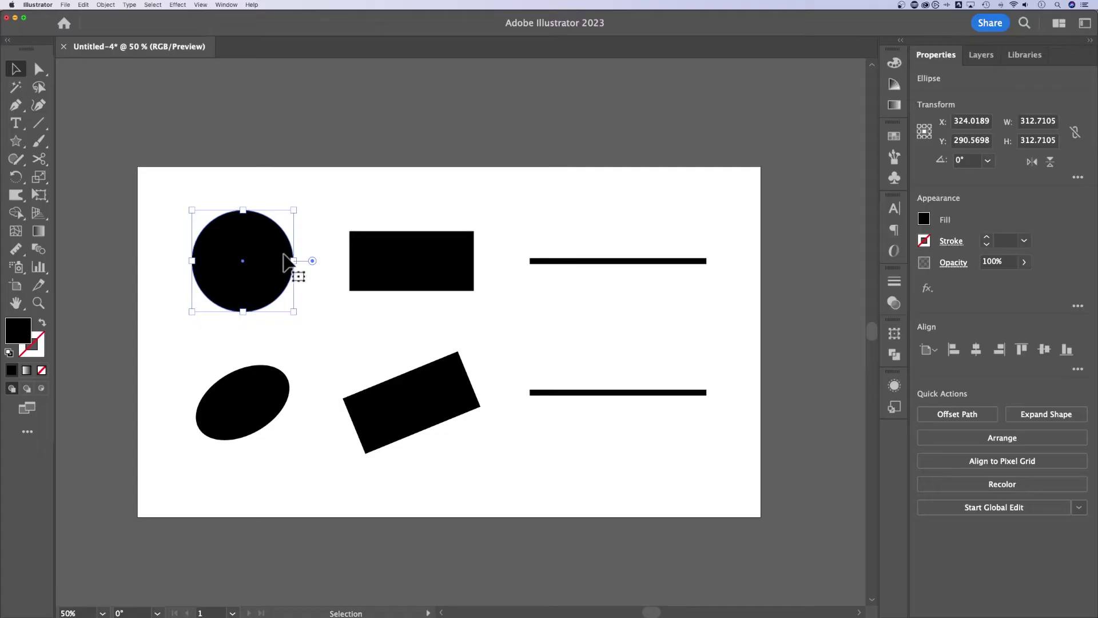
{"action": "left_click", "coordinate": [1077, 179]}
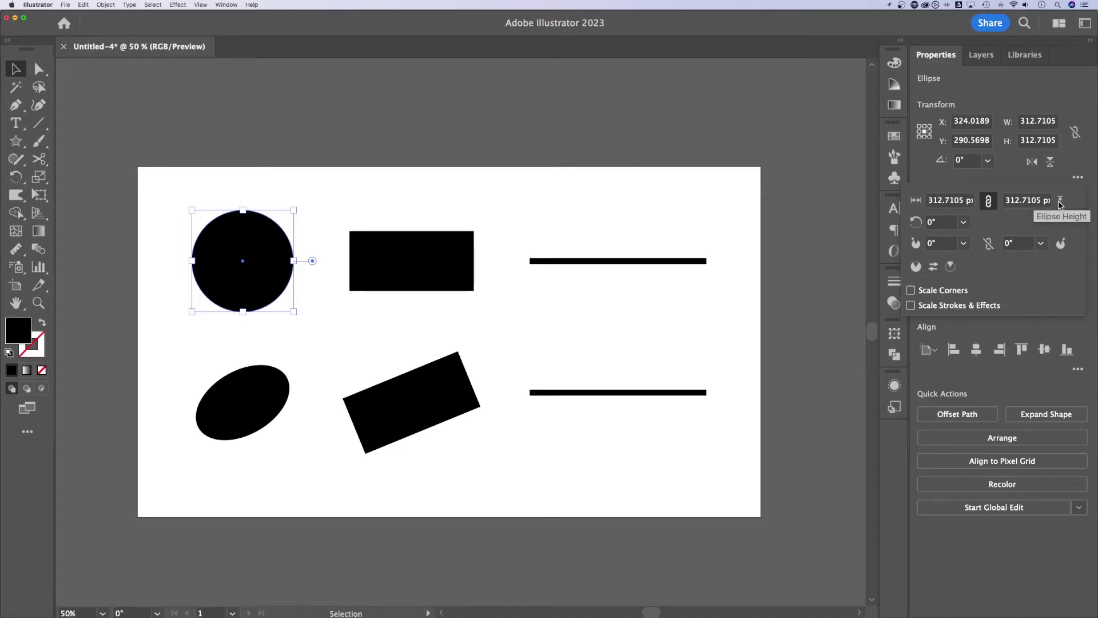
{"action": "left_click", "coordinate": [249, 256]}
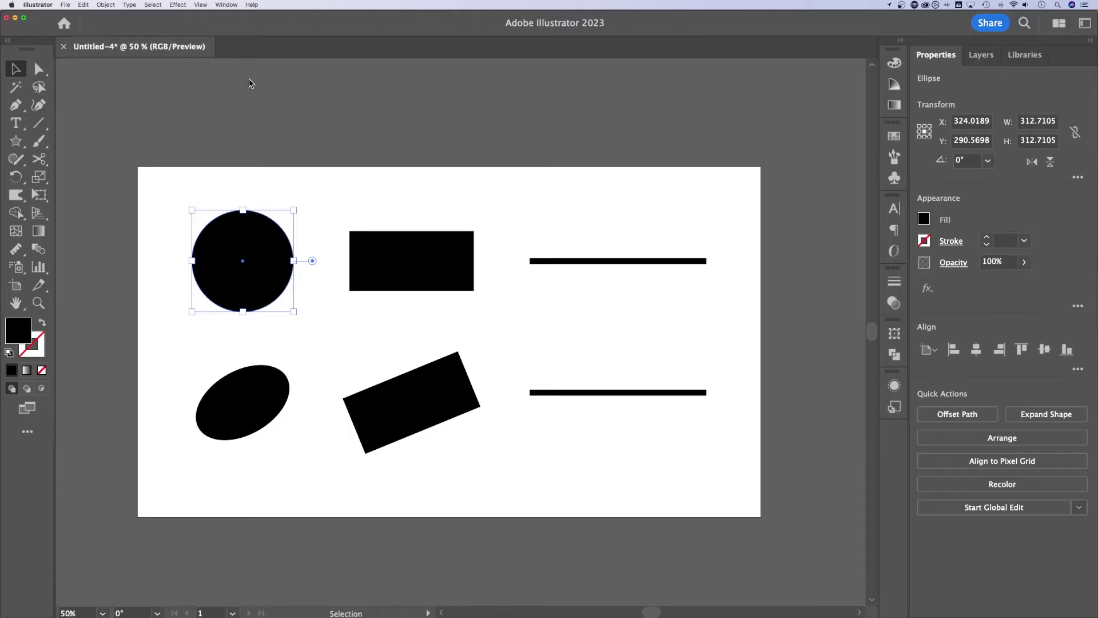
Open the Transform panel from the Window menu and select the tilted ellipse below the circle.
{"action": "left_click", "coordinate": [225, 4]}
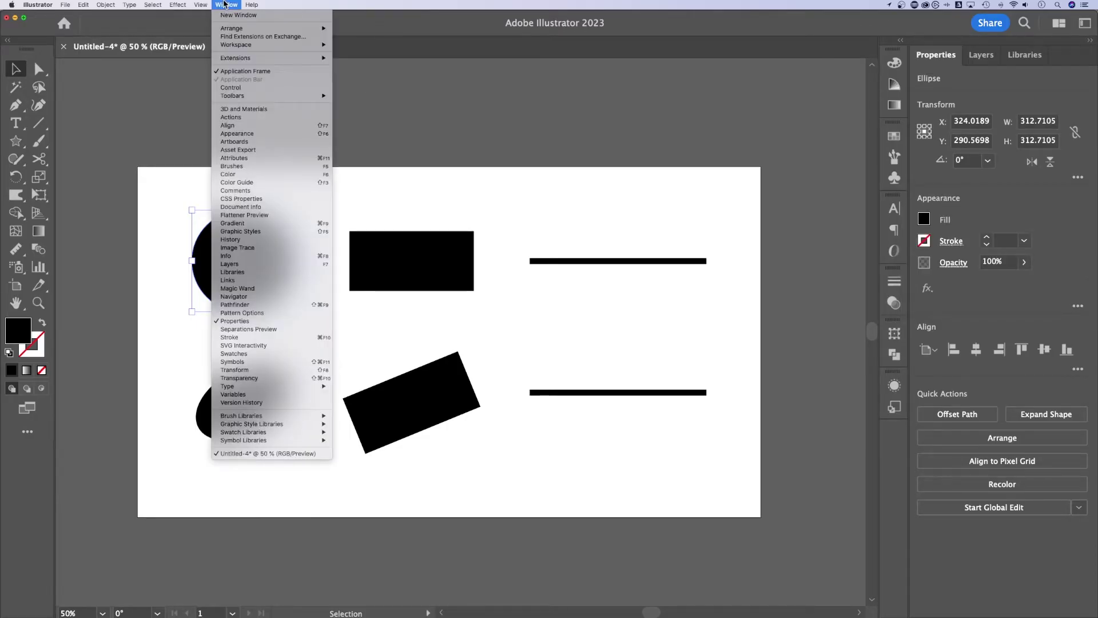
{"action": "left_click", "coordinate": [278, 370]}
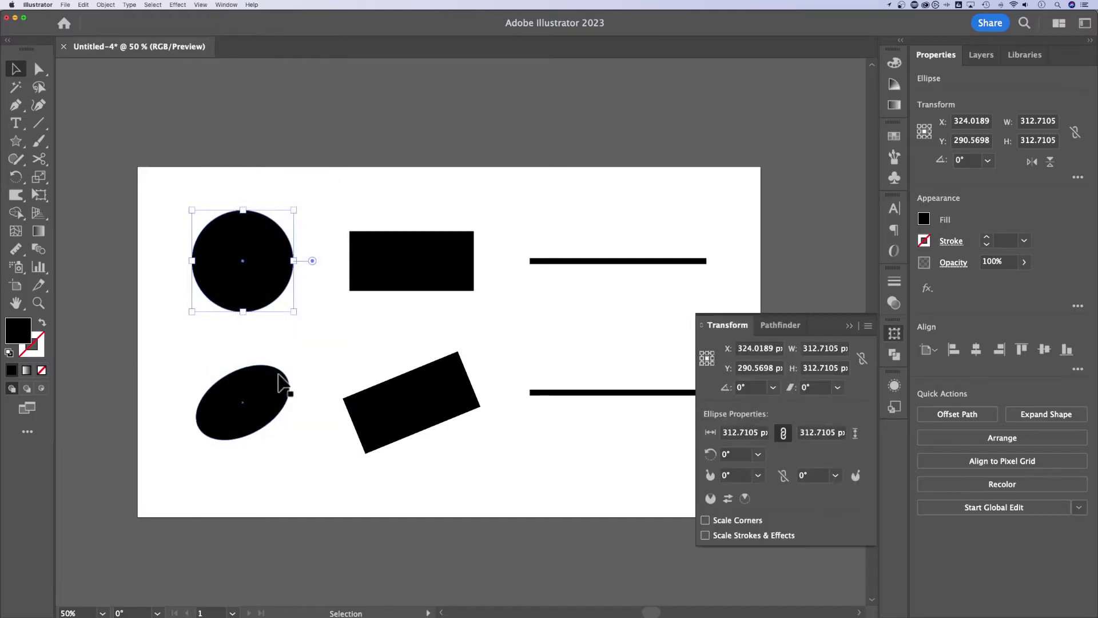
{"action": "left_click", "coordinate": [868, 326]}
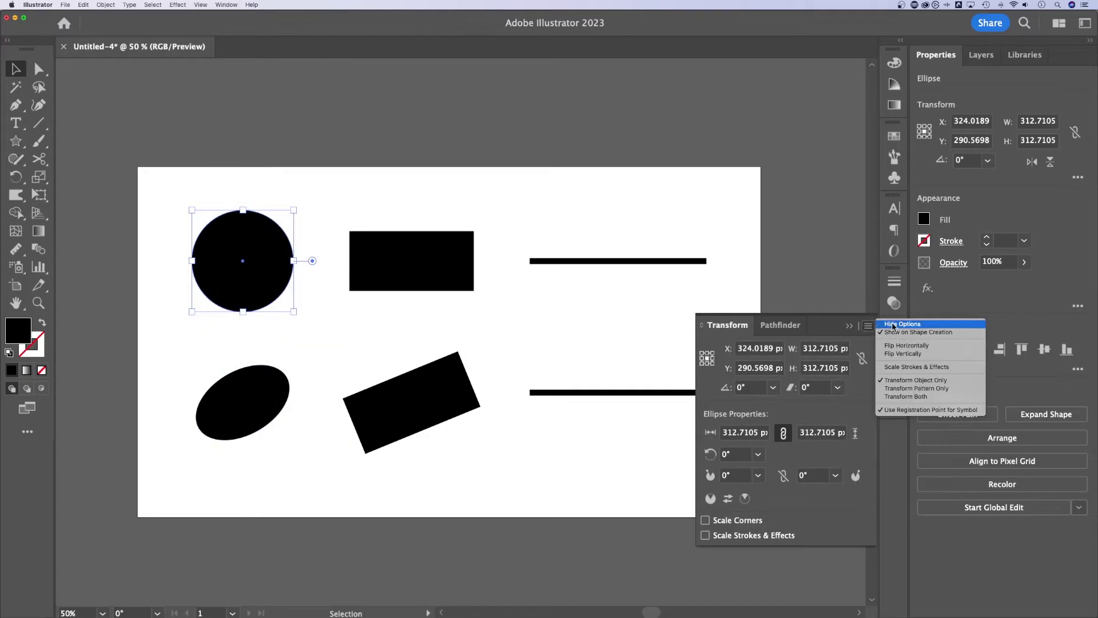
{"action": "left_click", "coordinate": [868, 326]}
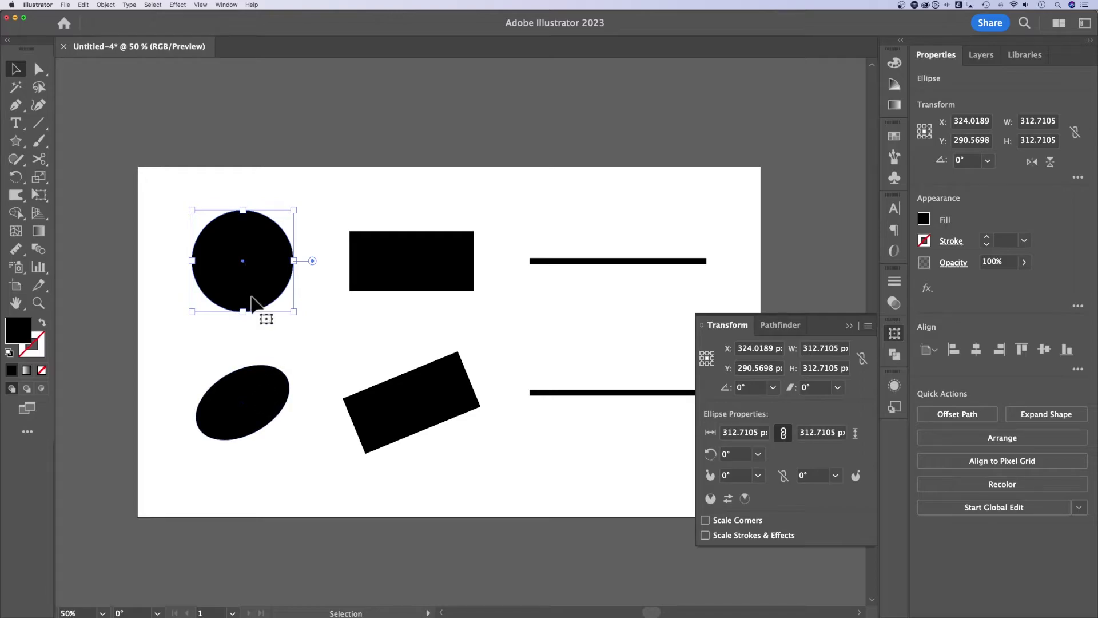
{"action": "left_click", "coordinate": [268, 403]}
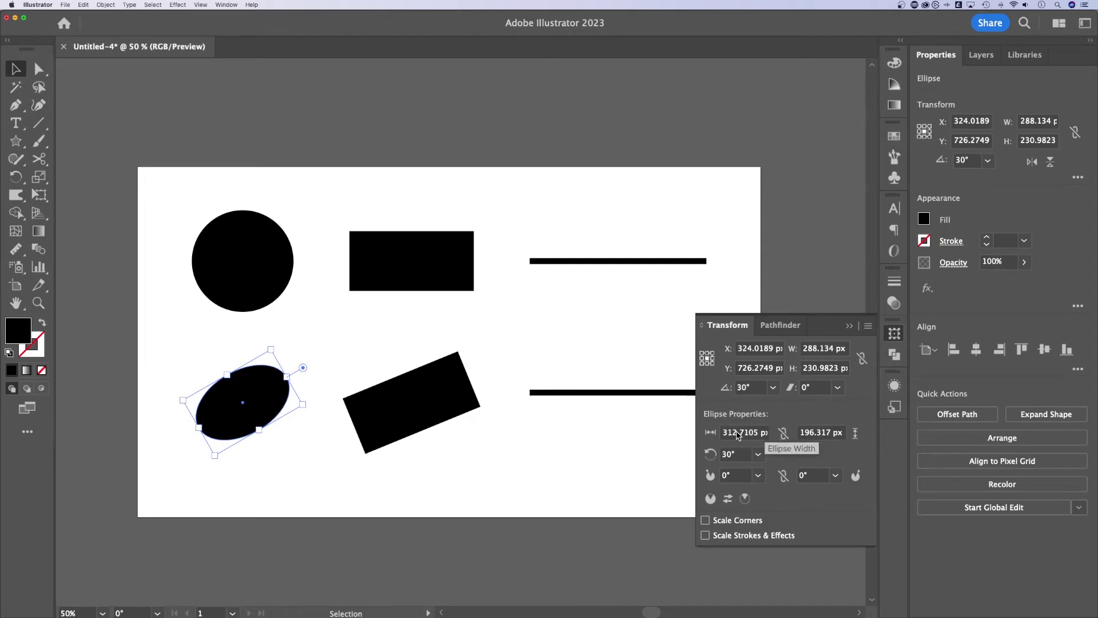
Set the tilted lower ellipse's Ellipse Width to 350.7105 px in the Transform panel.
{"action": "left_click_drag", "start_coordinate": [739, 433], "coordinate": [729, 433]}
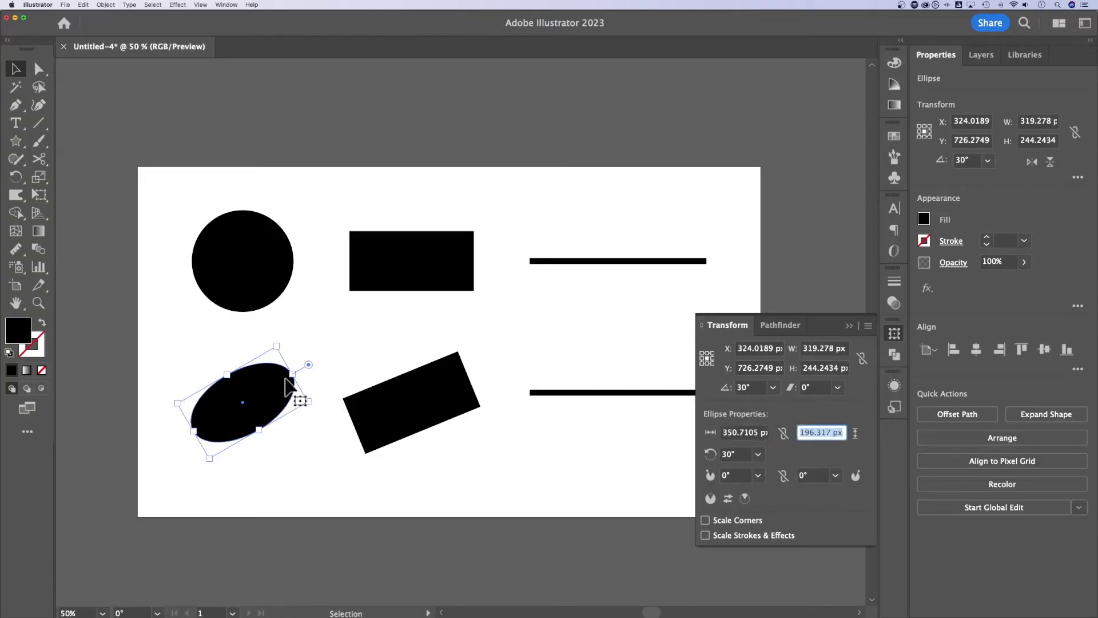
{"action": "left_click_drag", "start_coordinate": [286, 376], "coordinate": [373, 380]}
{"action": "key", "text": "ctrl+z"}
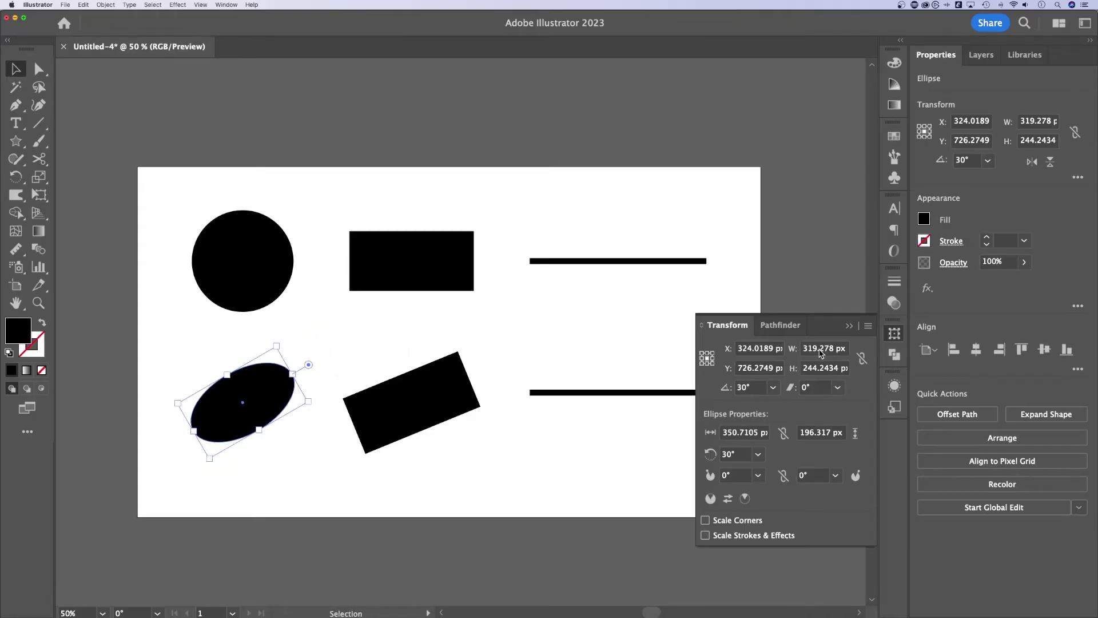
{"action": "left_click", "coordinate": [816, 348]}
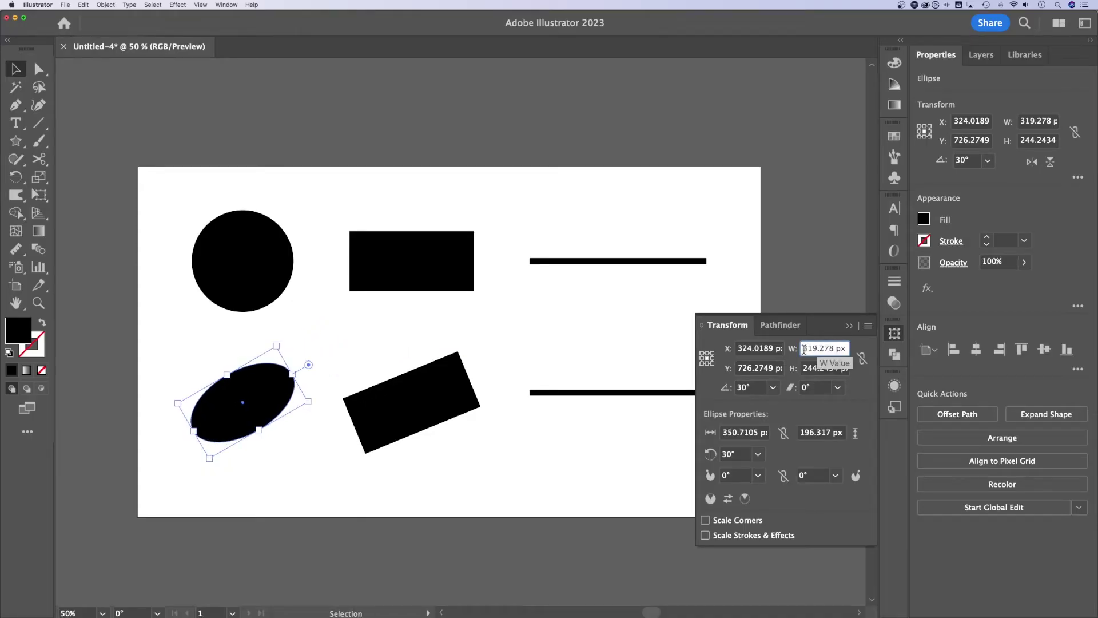
{"action": "left_click", "coordinate": [739, 435]}
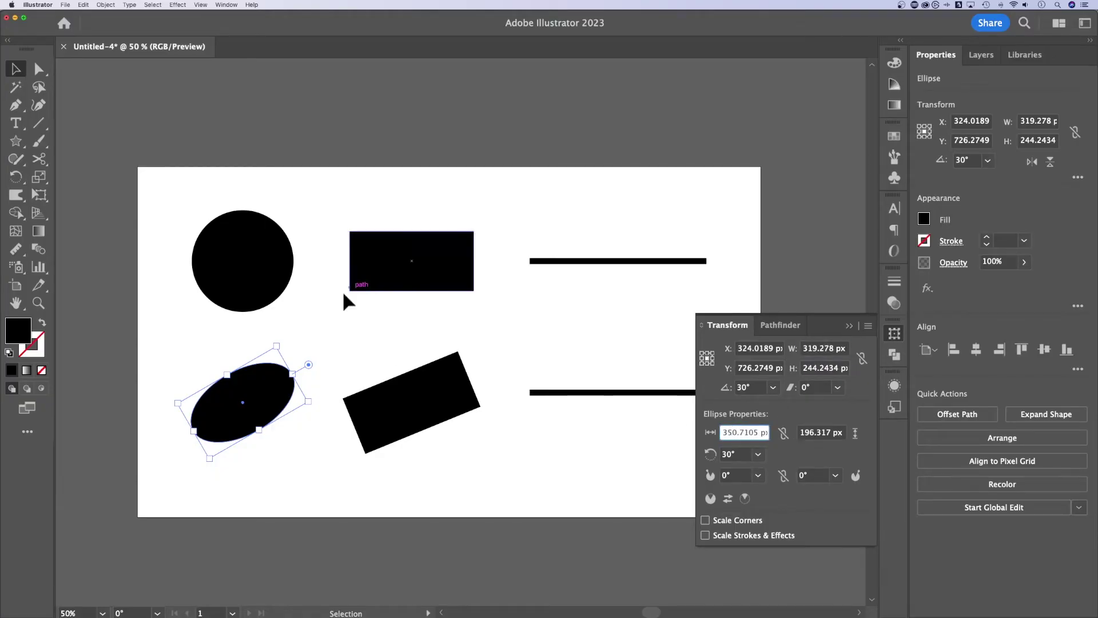
{"action": "left_click", "coordinate": [448, 266]}
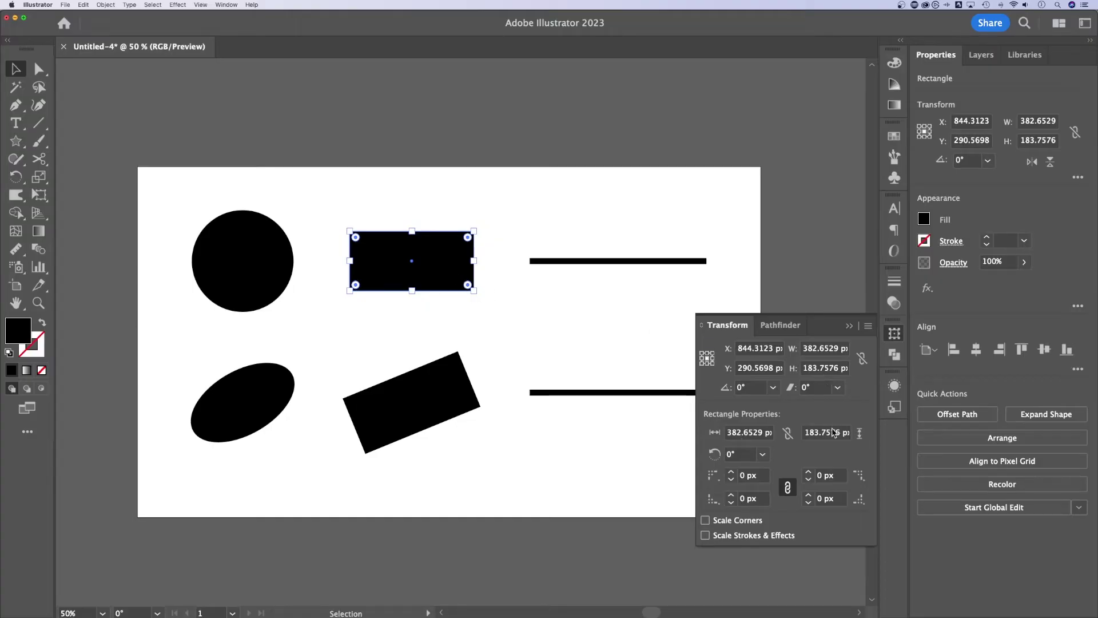
{"action": "left_click", "coordinate": [452, 390]}
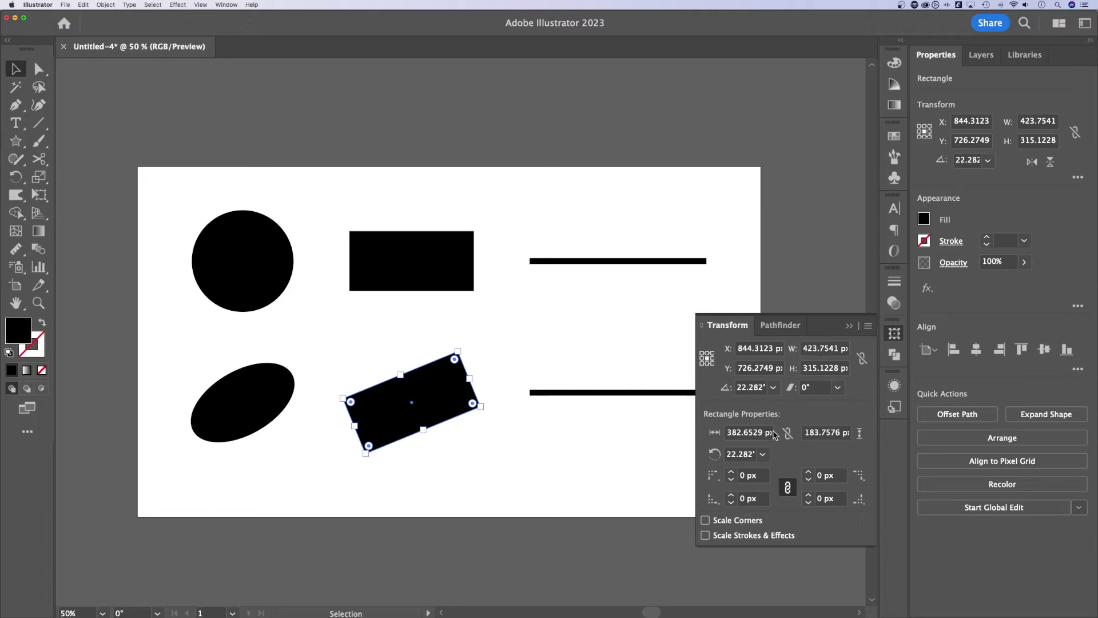
{"action": "left_click", "coordinate": [740, 433]}
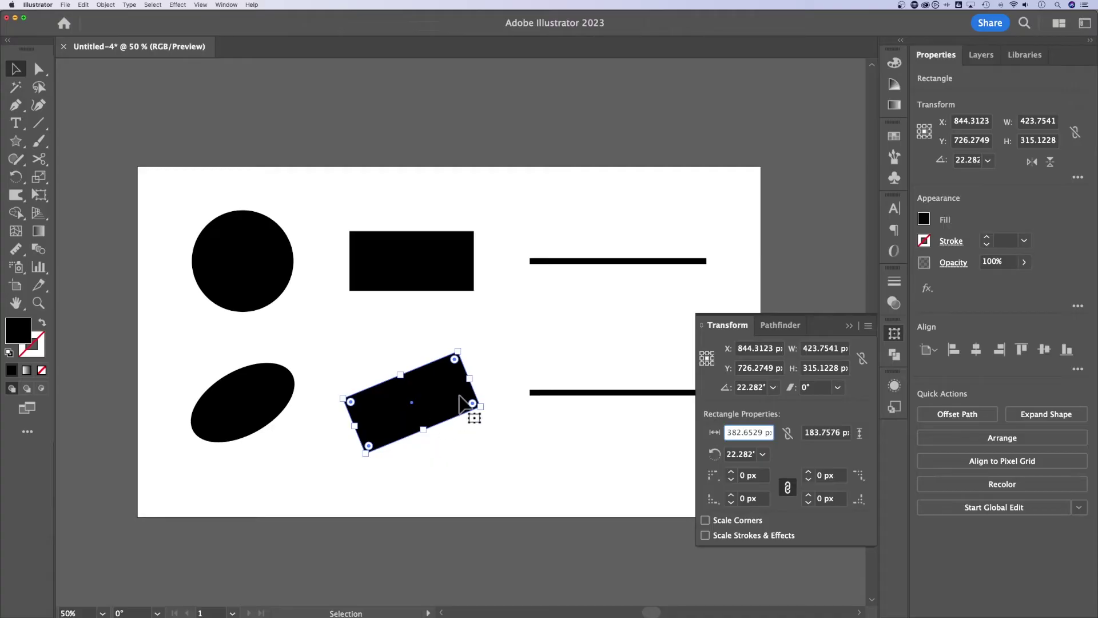
{"action": "left_click", "coordinate": [541, 304]}
{"action": "left_click", "coordinate": [625, 261]}
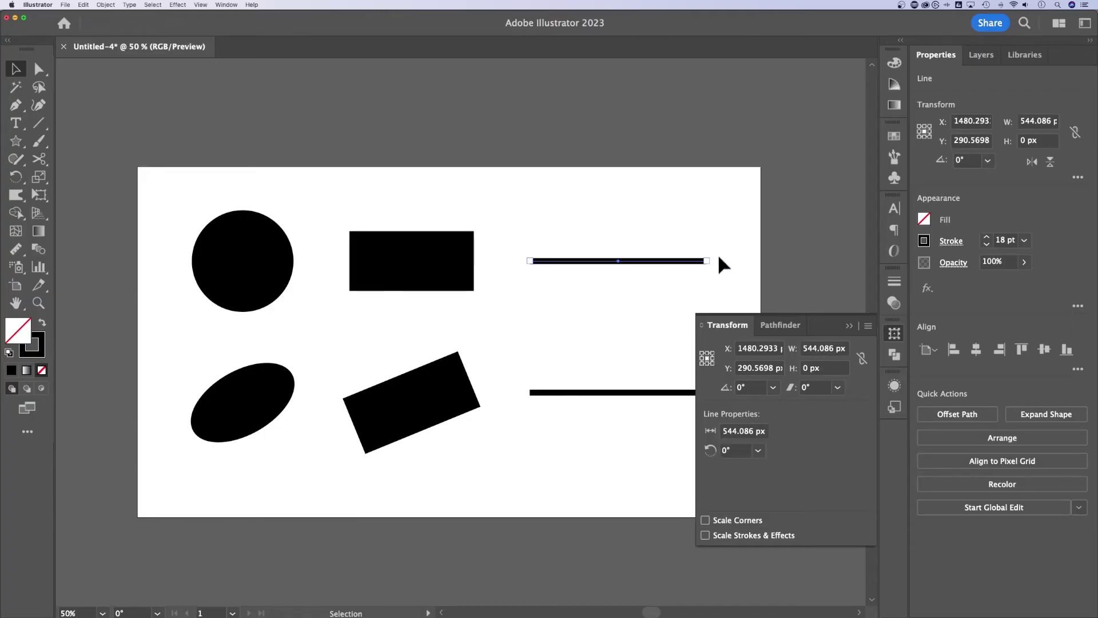
Rotate the upper line to a 65.5° diagonal, keeping its 544.086 px length.
{"action": "left_click_drag", "start_coordinate": [711, 258], "coordinate": [653, 179]}
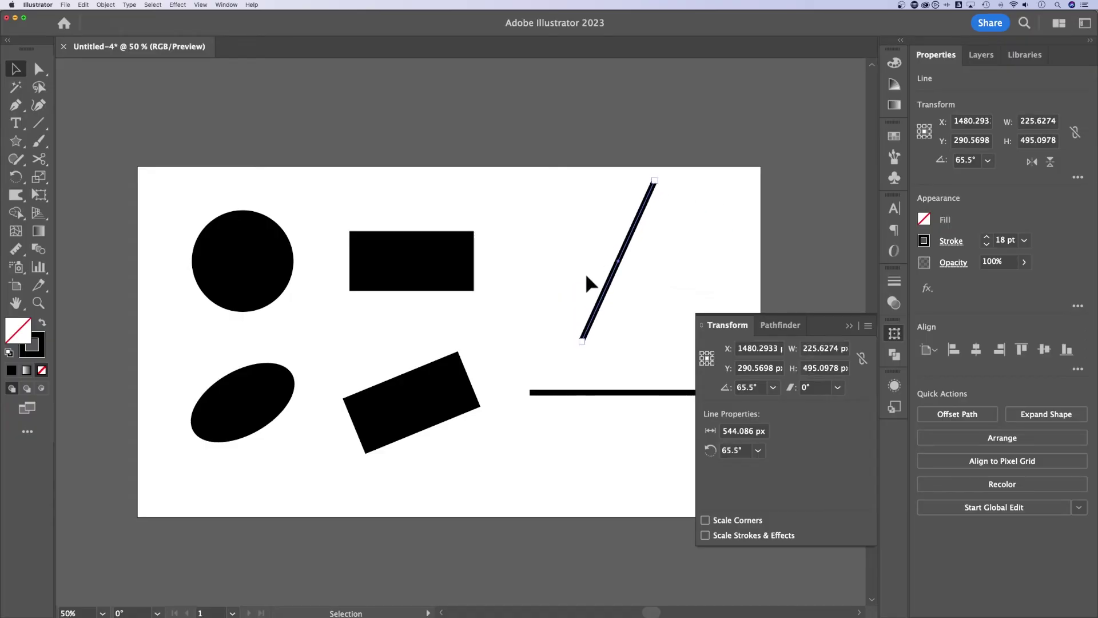
{"action": "key", "text": "Tab"}
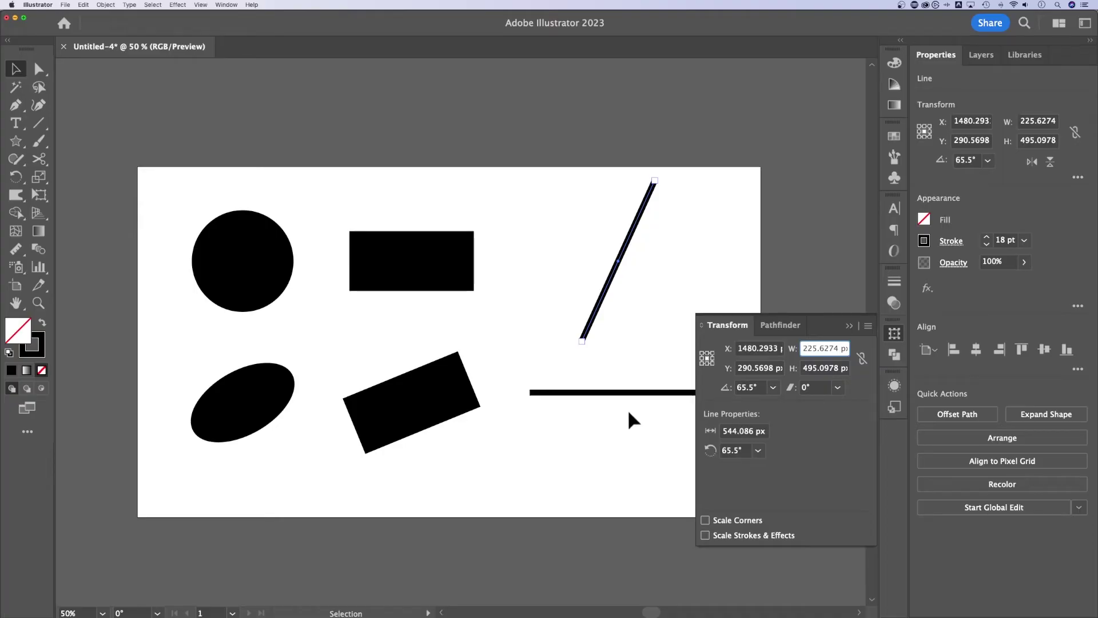
{"action": "left_click", "coordinate": [612, 393]}
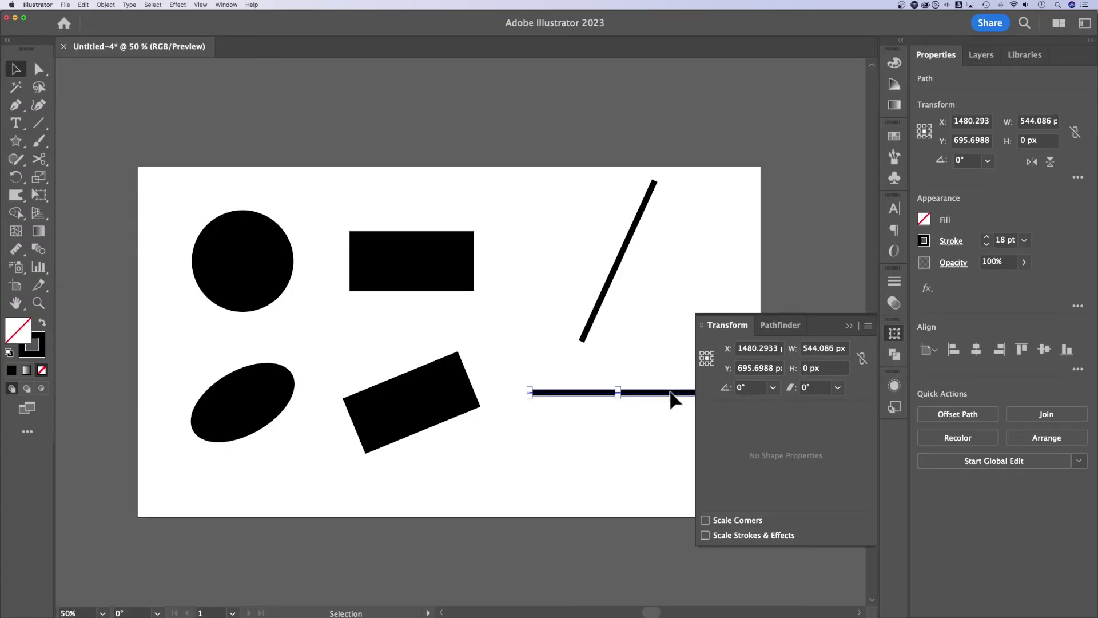
Rotate the bottom-right line to 36.068° so it runs diagonally up to the right.
{"action": "left_click_drag", "start_coordinate": [646, 433], "coordinate": [618, 450]}
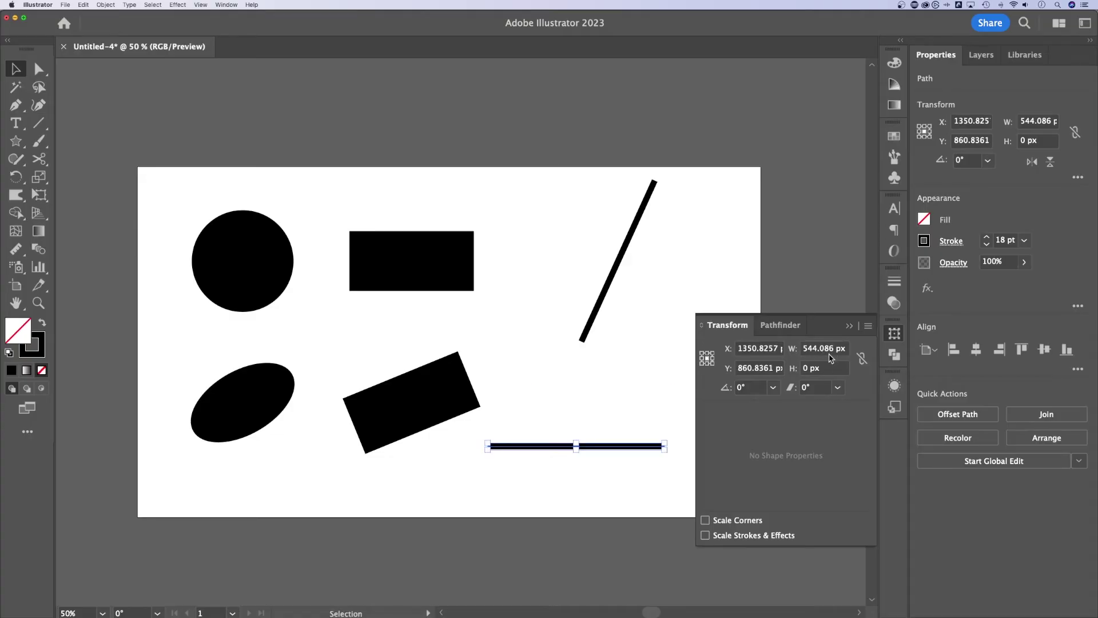
{"action": "left_click_drag", "start_coordinate": [674, 444], "coordinate": [637, 393]}
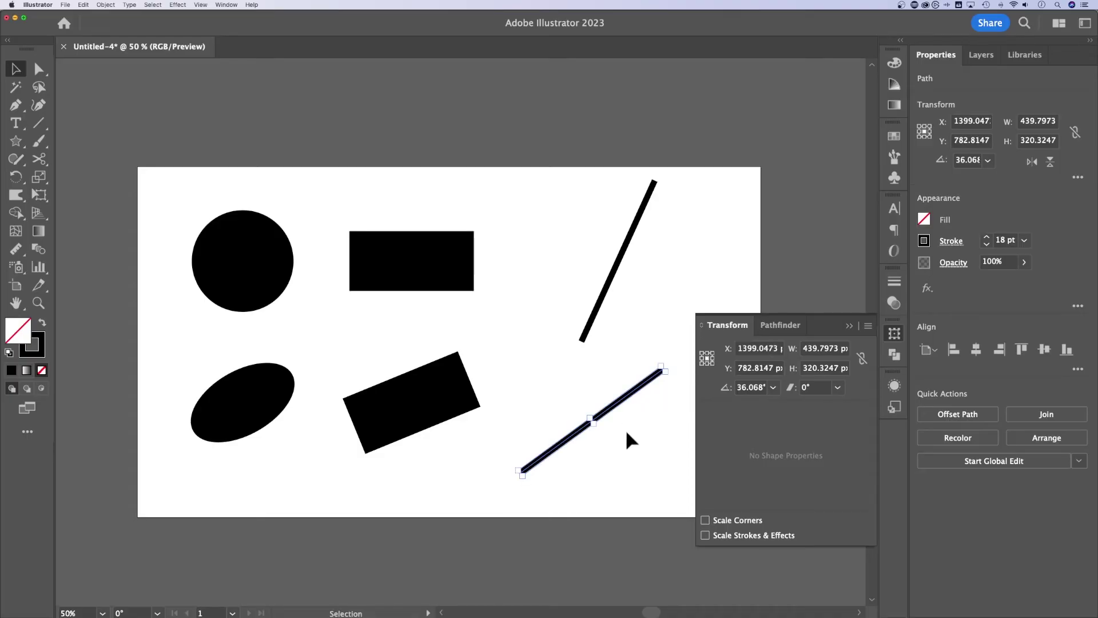
Zoom to 150% on the diagonal line and bring up the Eyedropper flyout holding the Measure tool.
{"action": "key", "text": "a"}
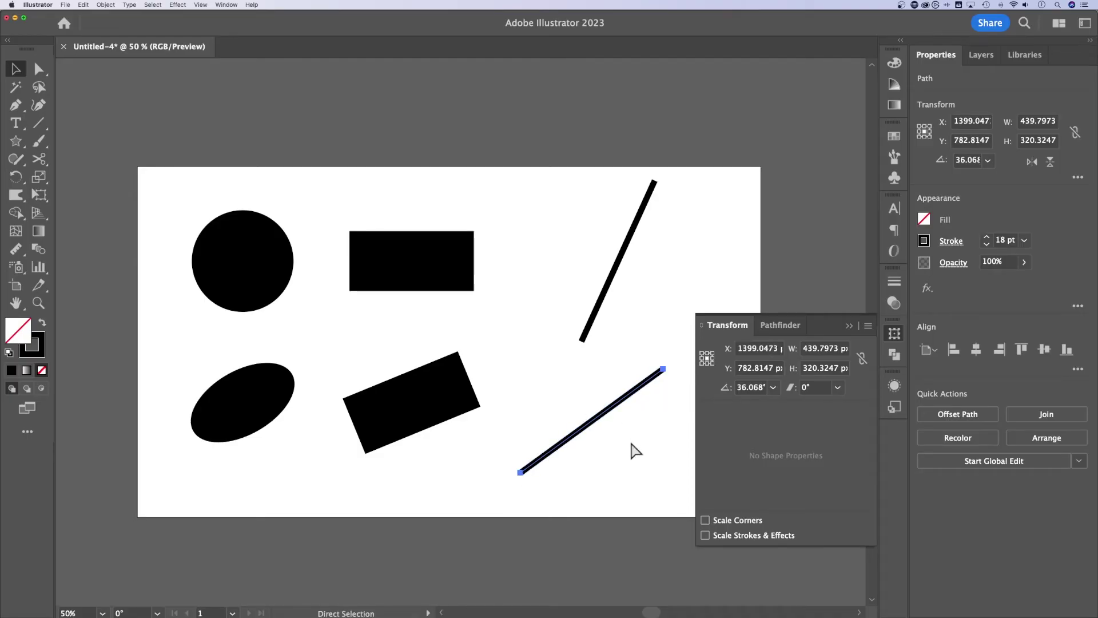
{"action": "key", "text": "super+equal"}
{"action": "key", "text": "super+equal"}
{"action": "key", "text": "super+equal"}
{"action": "left_click_drag", "start_coordinate": [625, 444], "coordinate": [255, 140]}
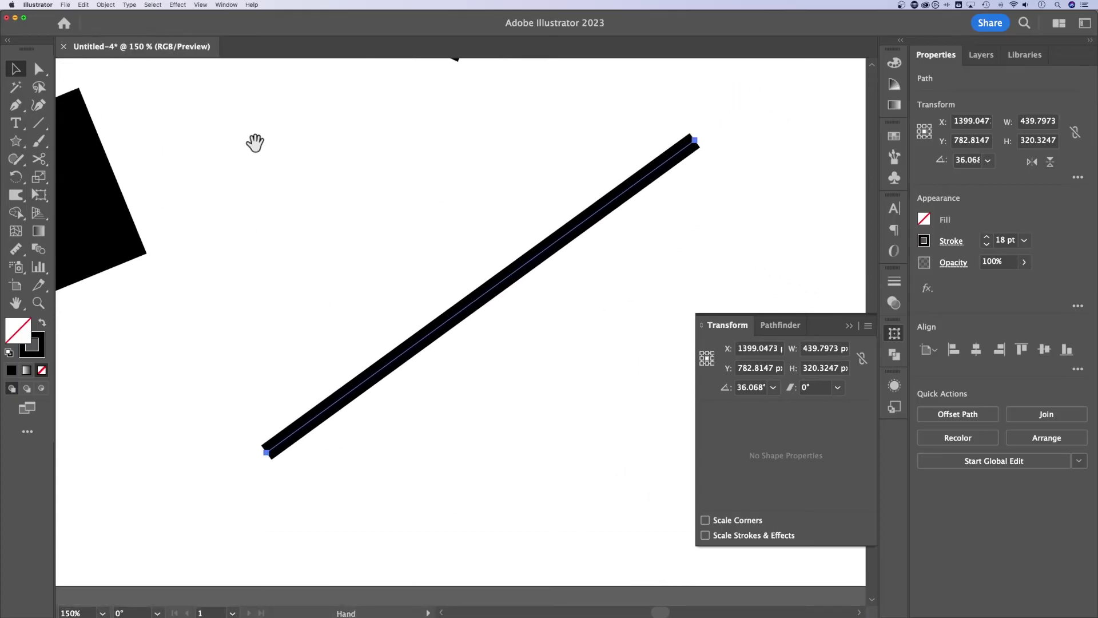
{"action": "key", "text": "v"}
{"action": "key", "text": "a"}
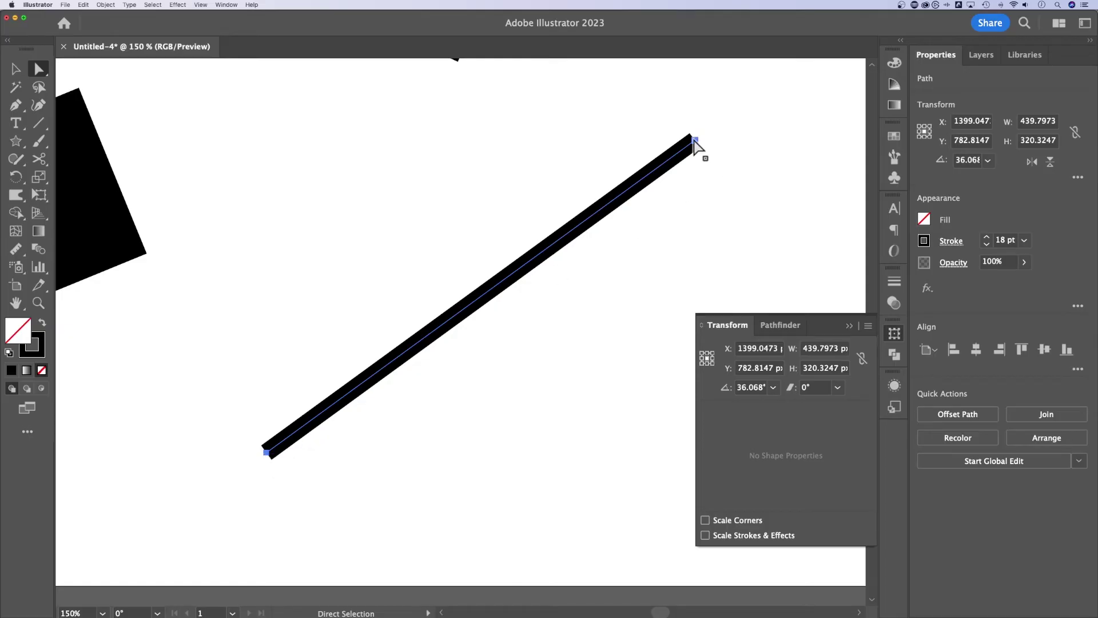
{"action": "left_click", "coordinate": [16, 252]}
{"action": "left_click", "coordinate": [16, 251]}
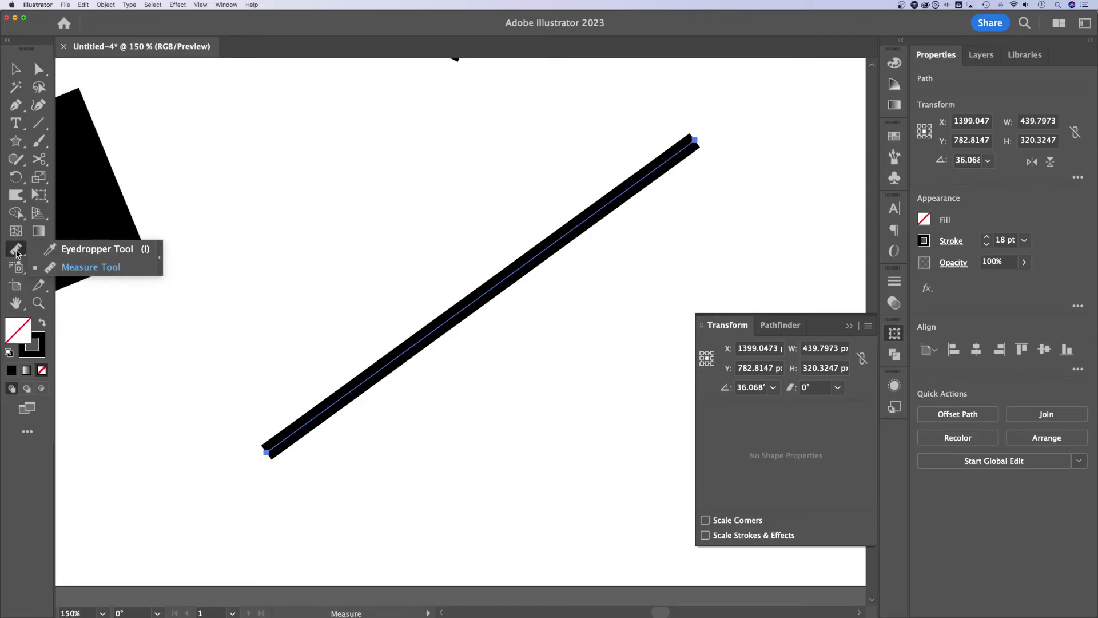
Measure the diagonal line from lower to upper anchor: 544.086 px at 36.068°.
{"action": "left_click", "coordinate": [80, 267]}
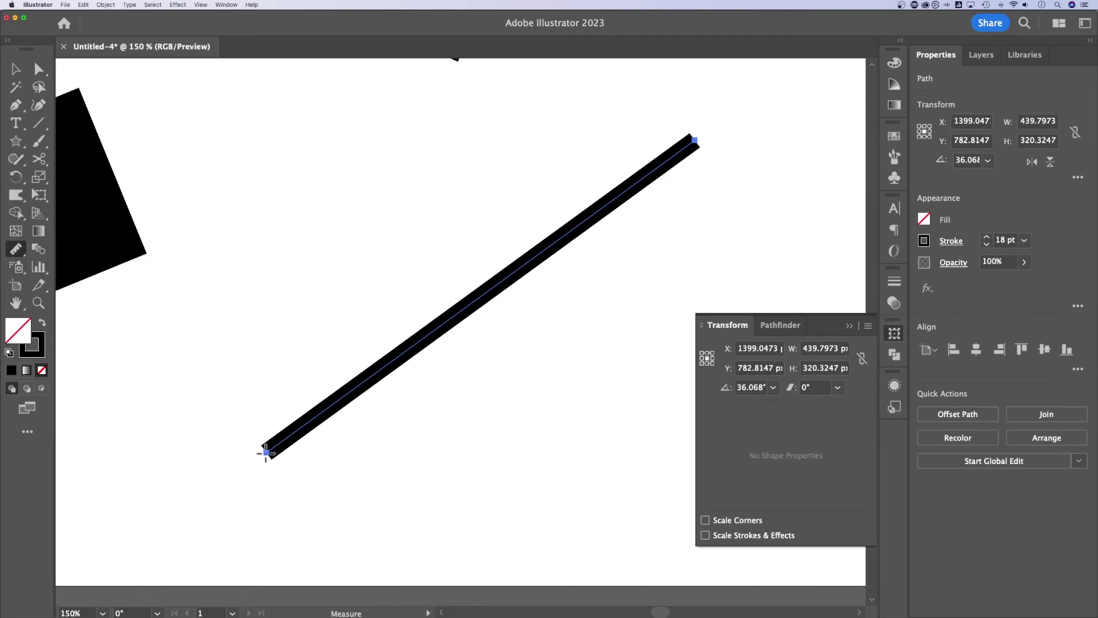
{"action": "left_click_drag", "start_coordinate": [266, 453], "coordinate": [625, 181]}
{"action": "left_click_drag", "start_coordinate": [731, 73], "coordinate": [302, 111]}
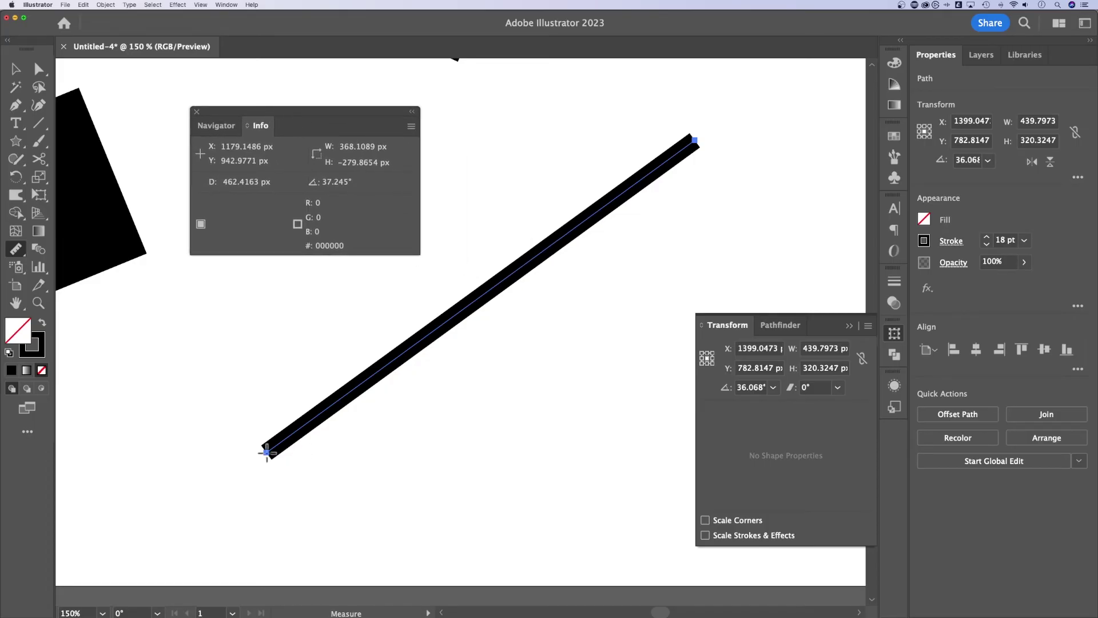
{"action": "left_click_drag", "start_coordinate": [266, 453], "coordinate": [694, 139]}
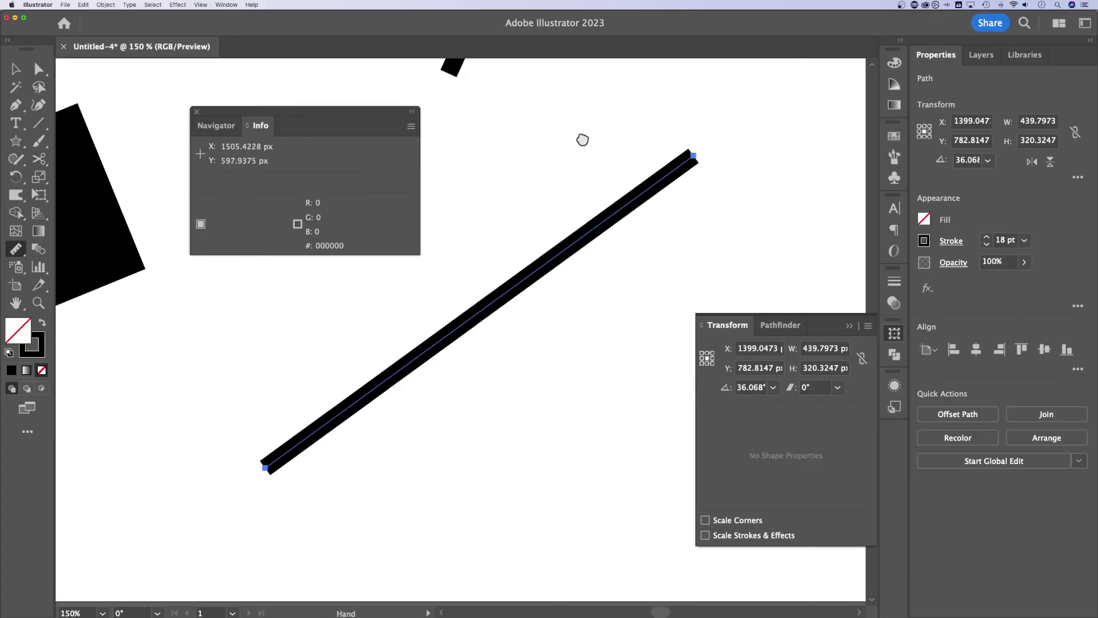
Pan down, remeasure the line bottom-left to top-right, then zoom out to 50%.
{"action": "left_click_drag", "start_coordinate": [581, 138], "coordinate": [570, 326]}
{"action": "key", "text": "v"}
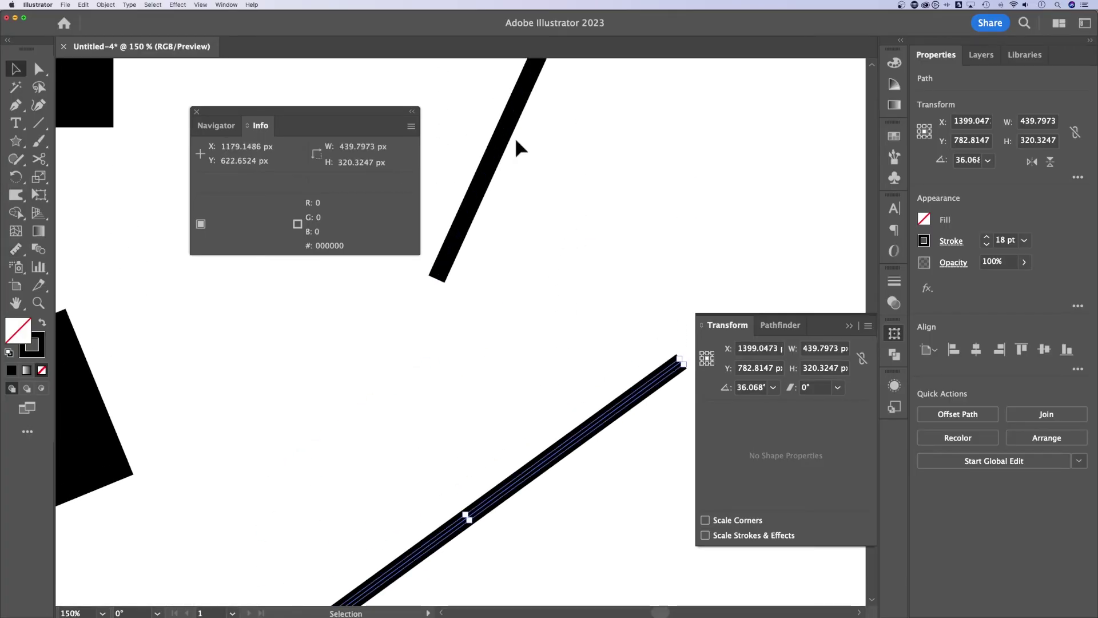
{"action": "scroll", "coordinate": [516, 378], "scroll_direction": "down", "scroll_amount": 5}
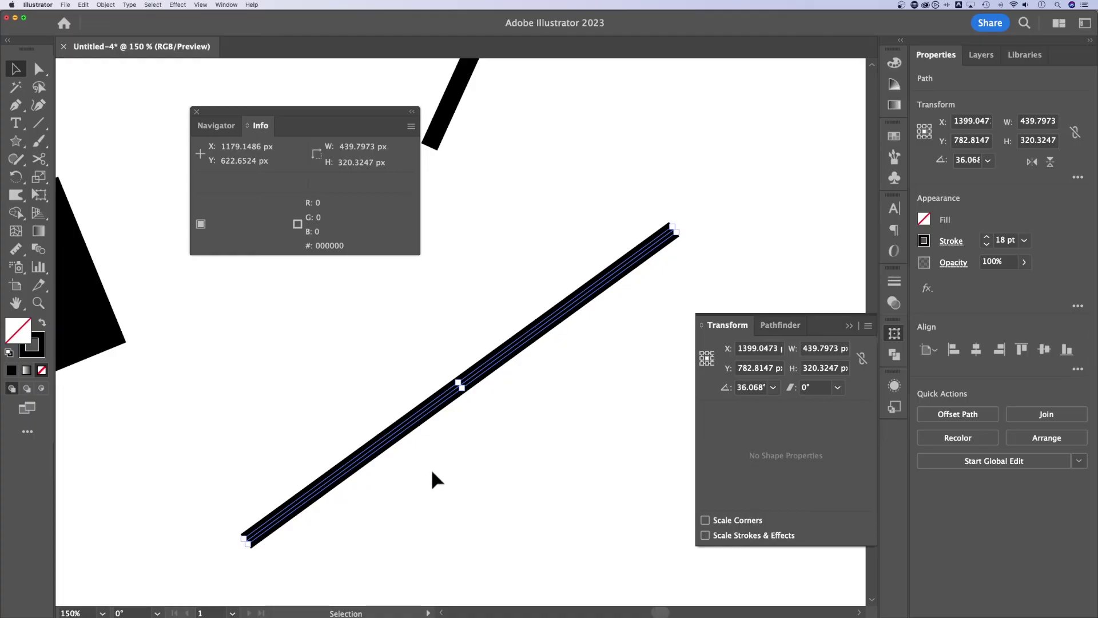
{"action": "left_click", "coordinate": [16, 249]}
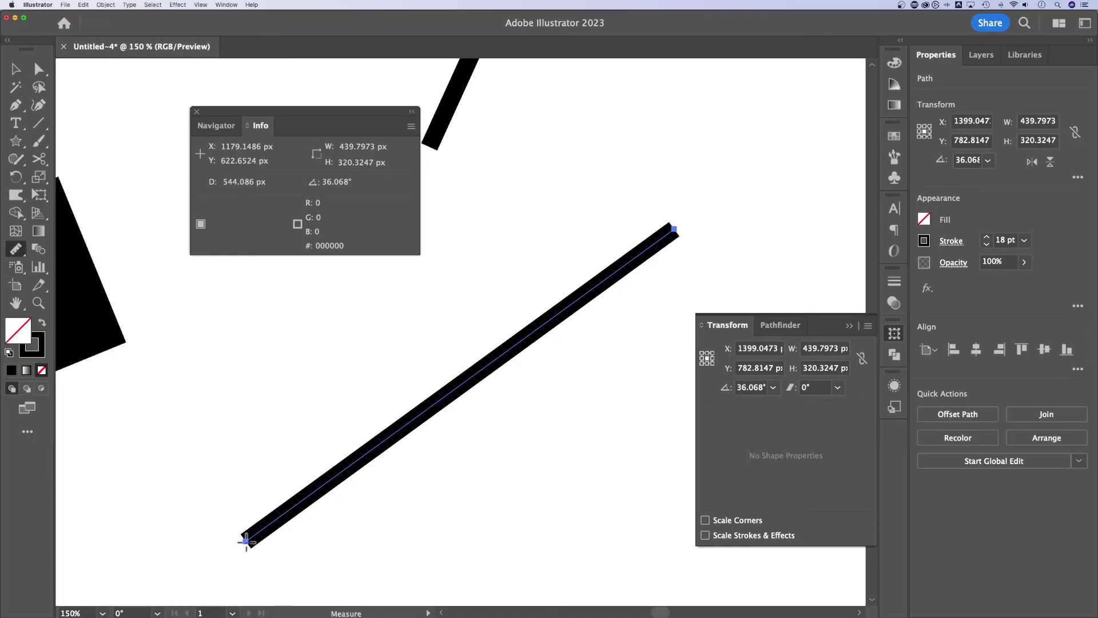
{"action": "left_click_drag", "start_coordinate": [246, 542], "coordinate": [675, 228]}
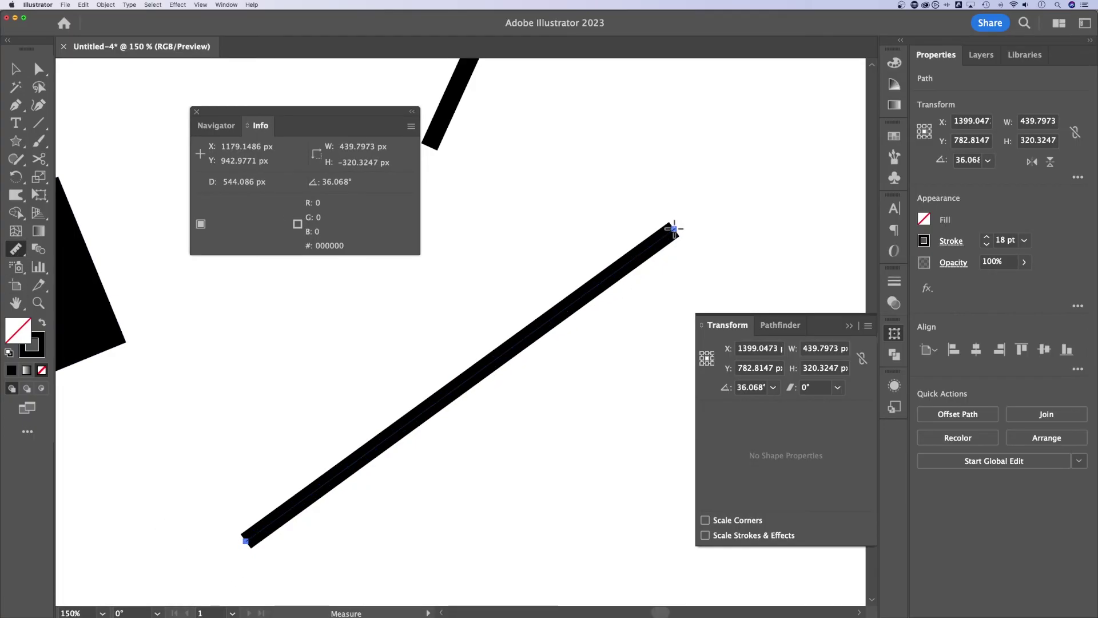
{"action": "key", "text": "v"}
{"action": "key", "text": "super+minus"}
{"action": "key", "text": "super+minus"}
{"action": "key", "text": "super+minus"}
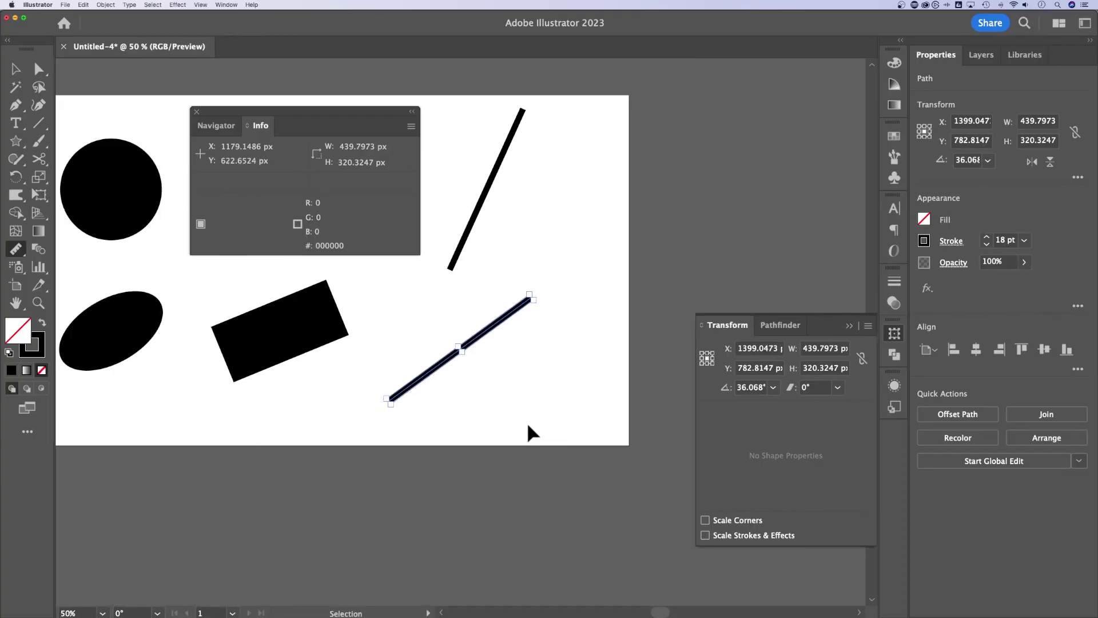
Pan the artboard left and measure across it, reading 754.5137 px at 35.666°.
{"action": "key", "text": "h"}
{"action": "left_click_drag", "start_coordinate": [608, 361], "coordinate": [276, 427]}
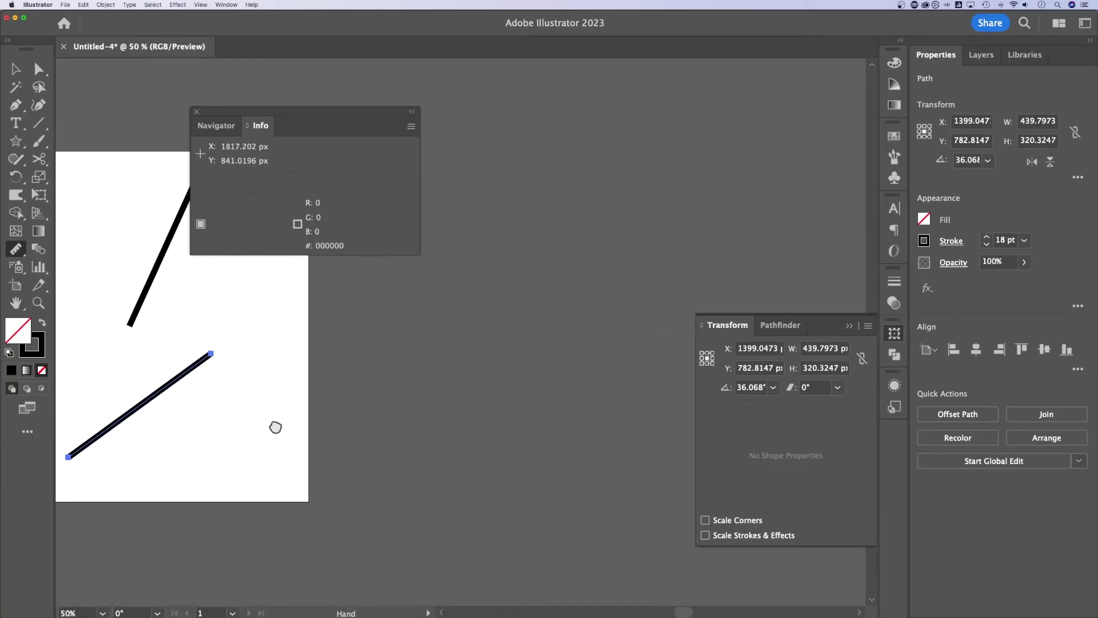
{"action": "mouse_move", "coordinate": [430, 372]}
{"action": "left_mouse_down"}
{"action": "mouse_move", "coordinate": [675, 135]}
{"action": "mouse_move", "coordinate": [465, 350]}
{"action": "mouse_move", "coordinate": [420, 245]}
{"action": "mouse_move", "coordinate": [520, 417]}
{"action": "mouse_move", "coordinate": [358, 392]}
{"action": "mouse_move", "coordinate": [482, 329]}
{"action": "mouse_move", "coordinate": [679, 164]}
{"action": "mouse_move", "coordinate": [520, 309]}
{"action": "mouse_move", "coordinate": [510, 405]}
{"action": "mouse_move", "coordinate": [613, 358]}
{"action": "mouse_move", "coordinate": [559, 257]}
{"action": "mouse_move", "coordinate": [635, 194]}
{"action": "mouse_move", "coordinate": [708, 163]}
{"action": "mouse_move", "coordinate": [495, 309]}
{"action": "mouse_move", "coordinate": [690, 172]}
{"action": "mouse_move", "coordinate": [666, 161]}
{"action": "mouse_move", "coordinate": [684, 182]}
{"action": "mouse_move", "coordinate": [613, 146]}
{"action": "mouse_move", "coordinate": [404, 353]}
{"action": "mouse_move", "coordinate": [503, 397]}
{"action": "mouse_move", "coordinate": [422, 417]}
{"action": "mouse_move", "coordinate": [486, 302]}
{"action": "mouse_move", "coordinate": [576, 235]}
{"action": "mouse_move", "coordinate": [634, 223]}
{"action": "mouse_move", "coordinate": [530, 425]}
{"action": "left_mouse_up"}
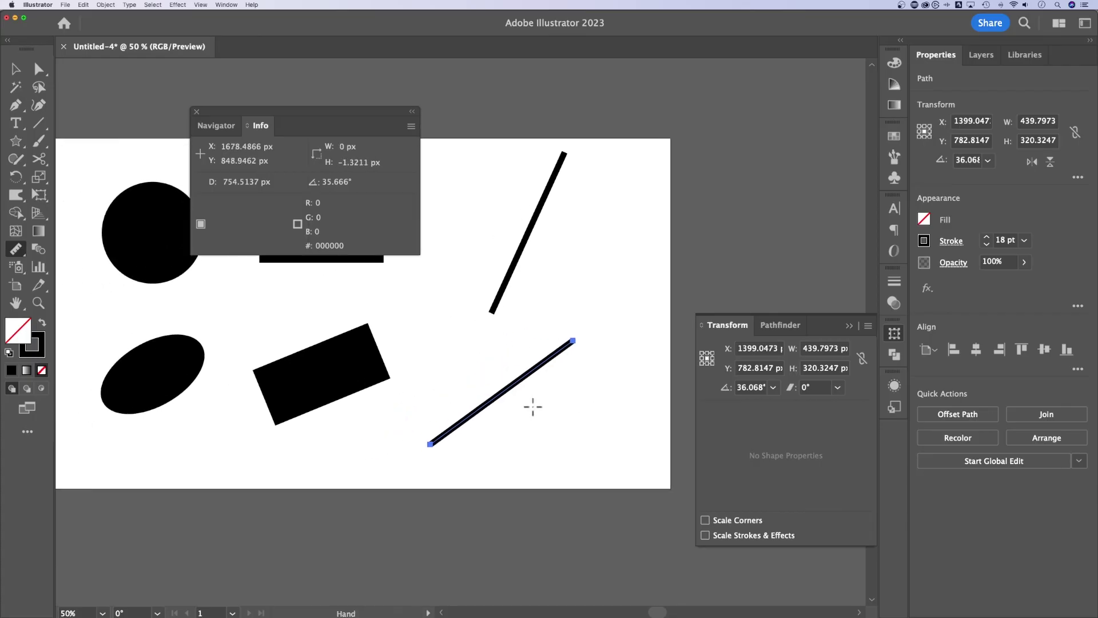
Bend the lower diagonal line into an arc with the Pen tool.
{"action": "key", "text": "a"}
{"action": "left_click", "coordinate": [496, 389]}
{"action": "key", "text": "p"}
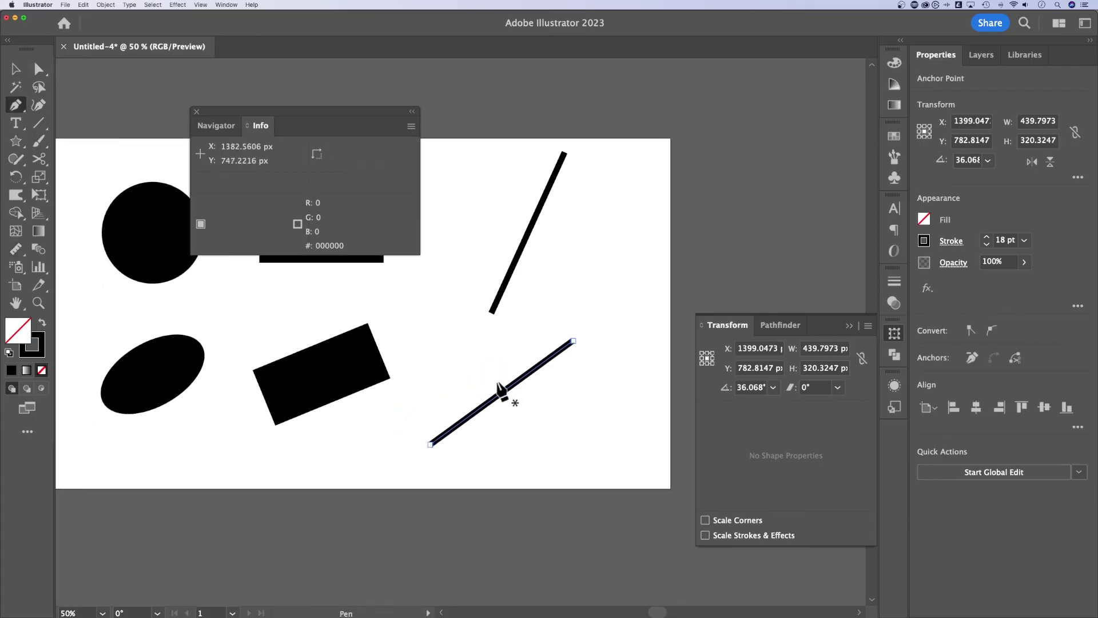
{"action": "left_click_drag", "start_coordinate": [505, 389], "coordinate": [547, 359]}
Measure between the arc's ends, confirming 544.0861 px at 36.068°.
{"action": "key", "text": "v"}
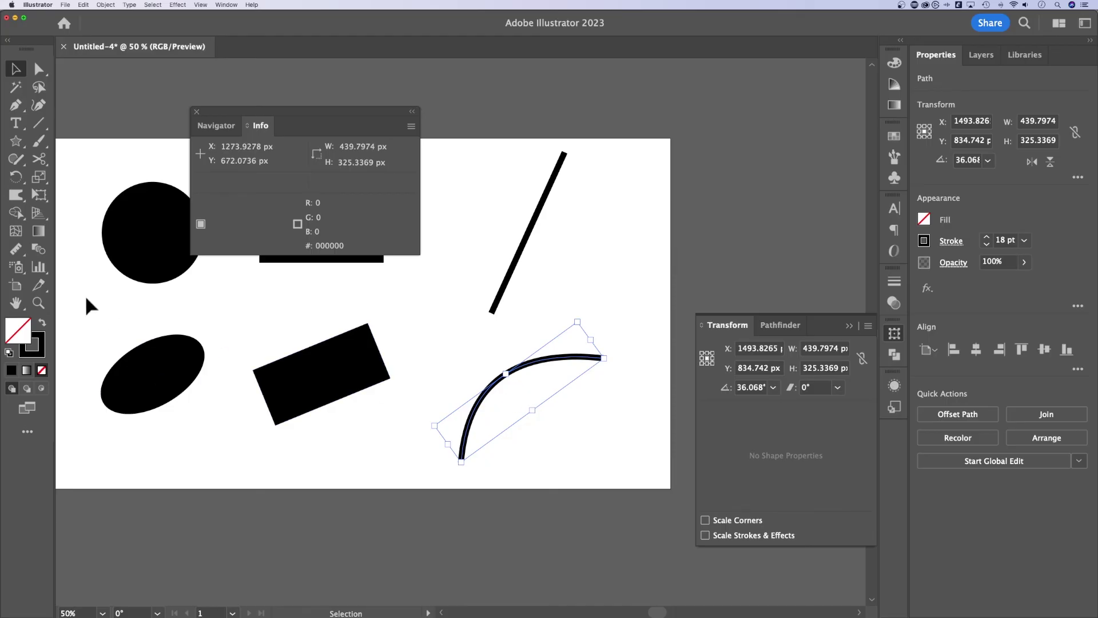
{"action": "left_click", "coordinate": [16, 249]}
{"action": "left_click_drag", "start_coordinate": [464, 463], "coordinate": [605, 359]}
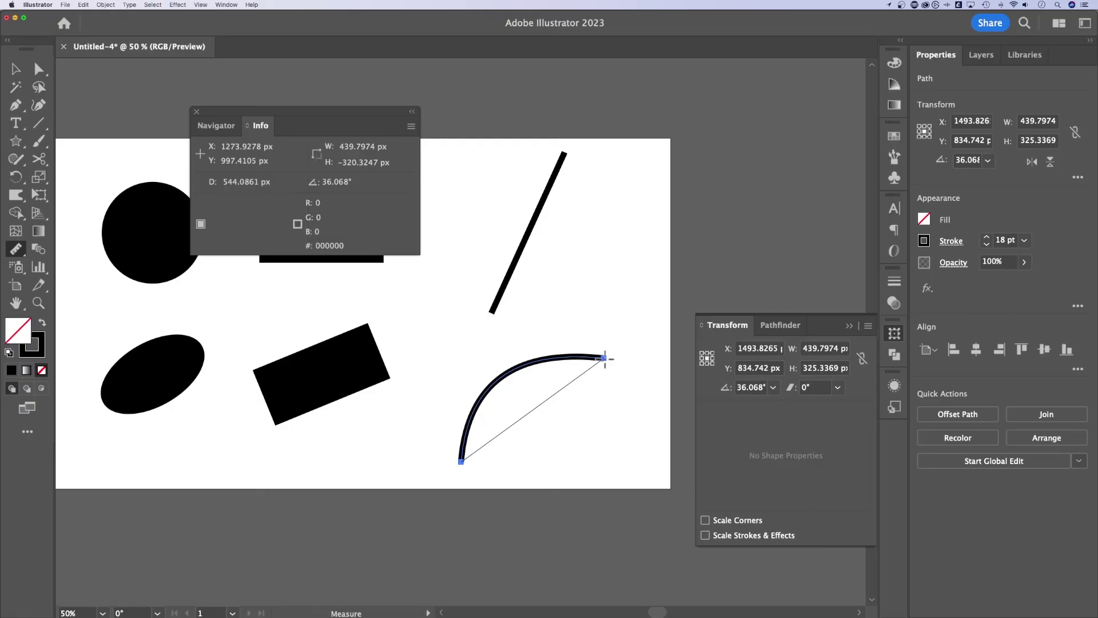
Shift the measurement end near the arc's right anchor, reading 532.8271 px at 35.53°.
{"action": "mouse_move", "coordinate": [605, 358]}
{"action": "left_mouse_down"}
{"action": "mouse_move", "coordinate": [456, 449]}
{"action": "mouse_move", "coordinate": [485, 366]}
{"action": "mouse_move", "coordinate": [580, 350]}
{"action": "mouse_move", "coordinate": [603, 363]}
{"action": "left_mouse_up"}
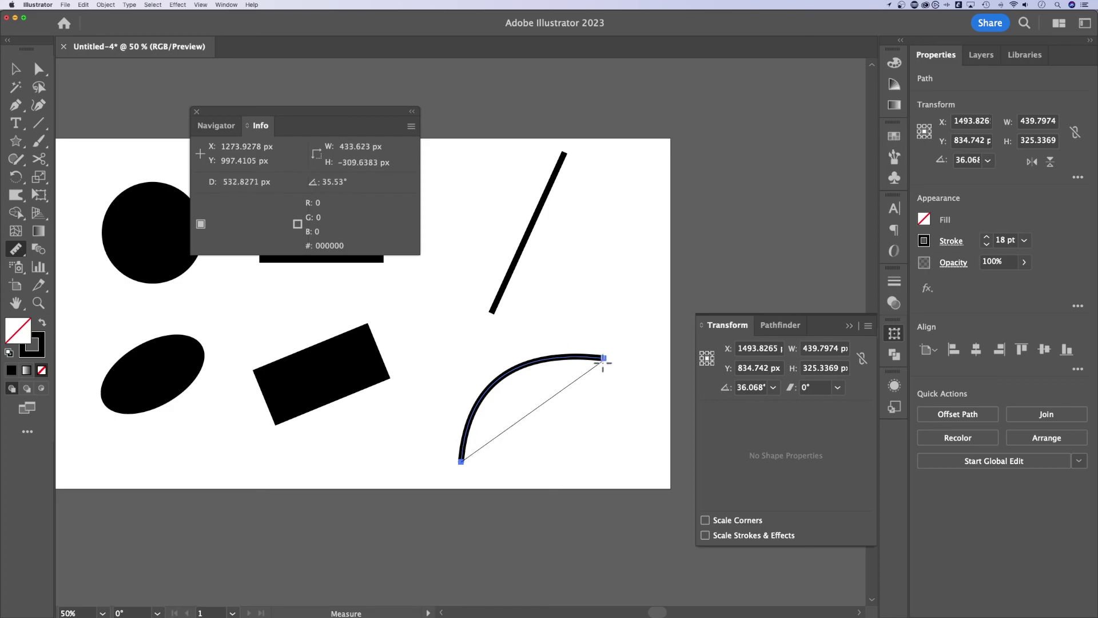